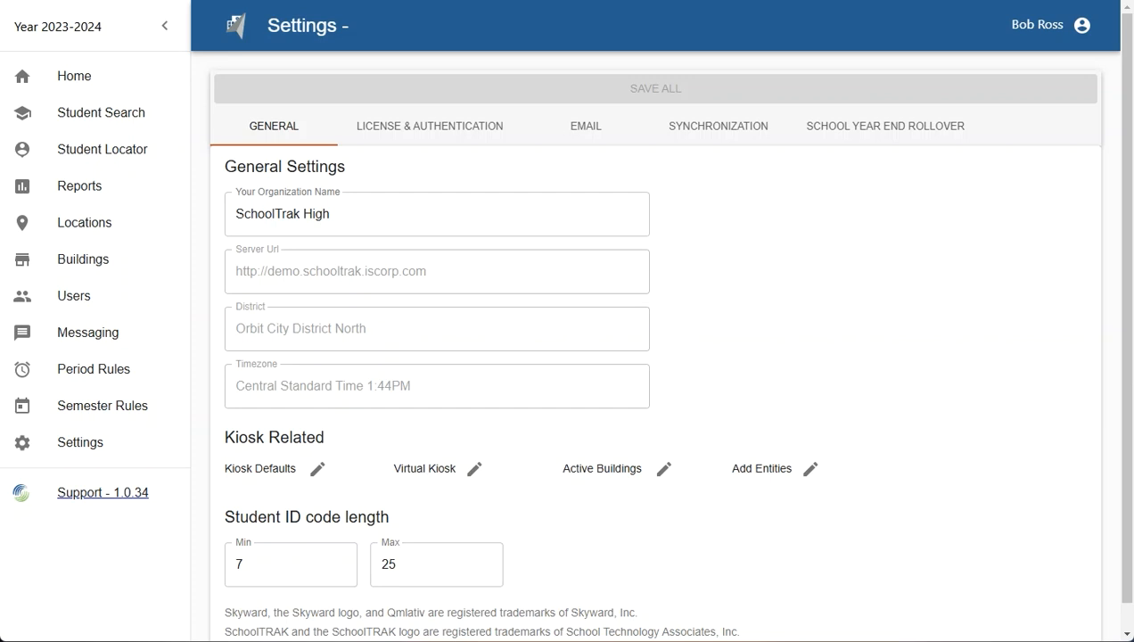
- Review the kiosk defaults without changing them, and look over the student ID code length limits in the general settings
left_click(317, 475)
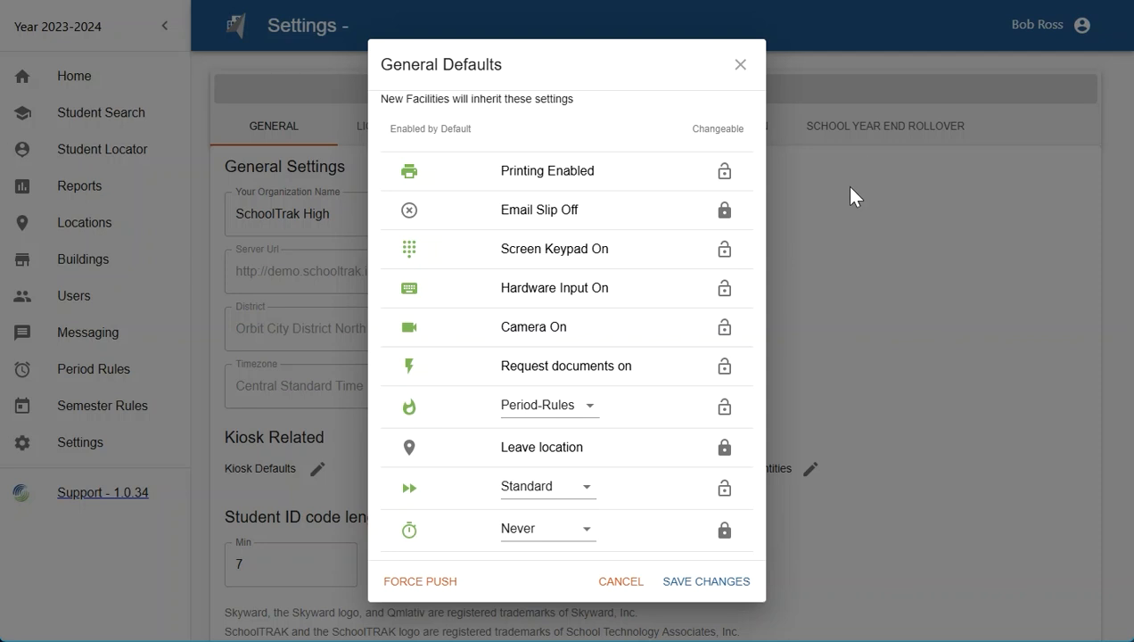
left_click(740, 64)
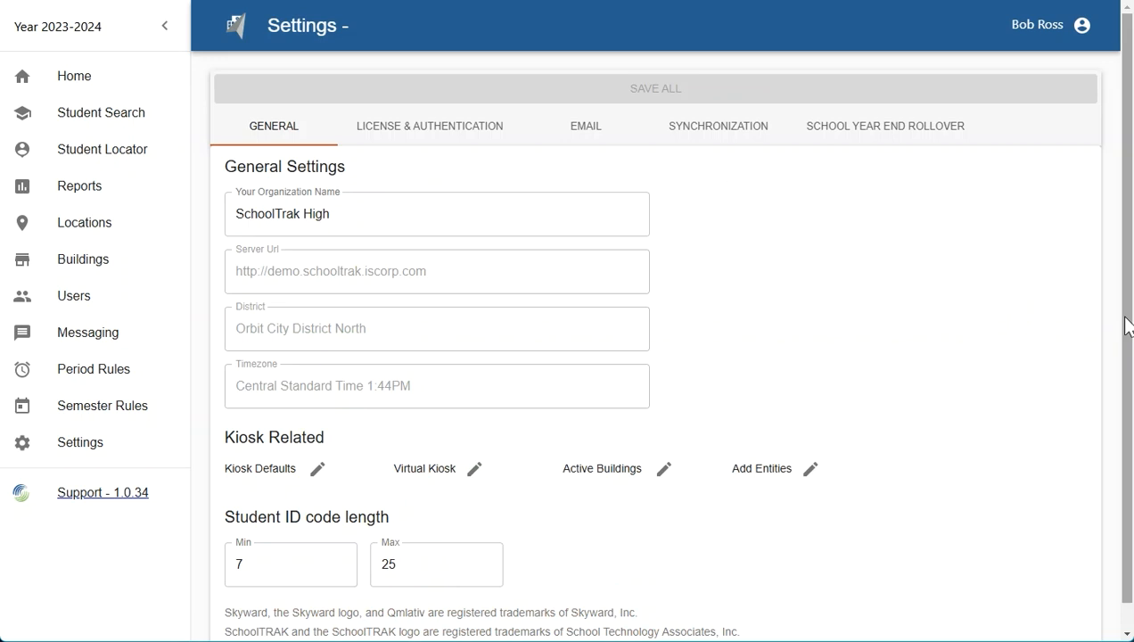
scroll(1115, 393, "down", 1)
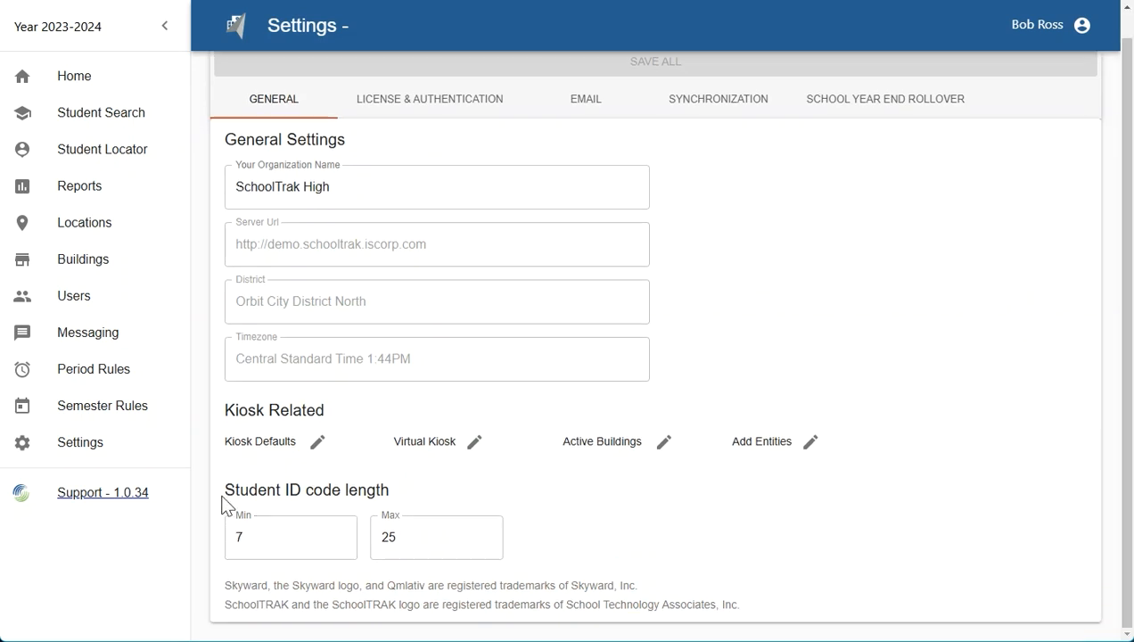
left_click_drag(226, 494, 425, 488)
left_click(561, 505)
scroll(1122, 296, "up", 1)
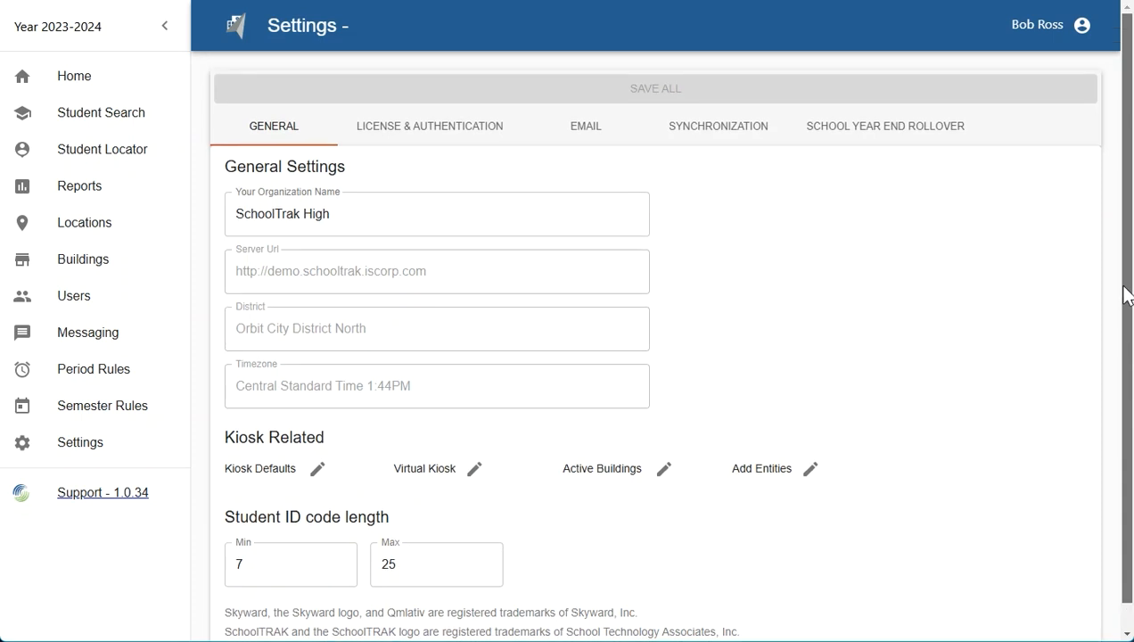
- Examine the Skyward integration settings under License & Authentication, plus the email server settings and email user connection check
left_click(440, 136)
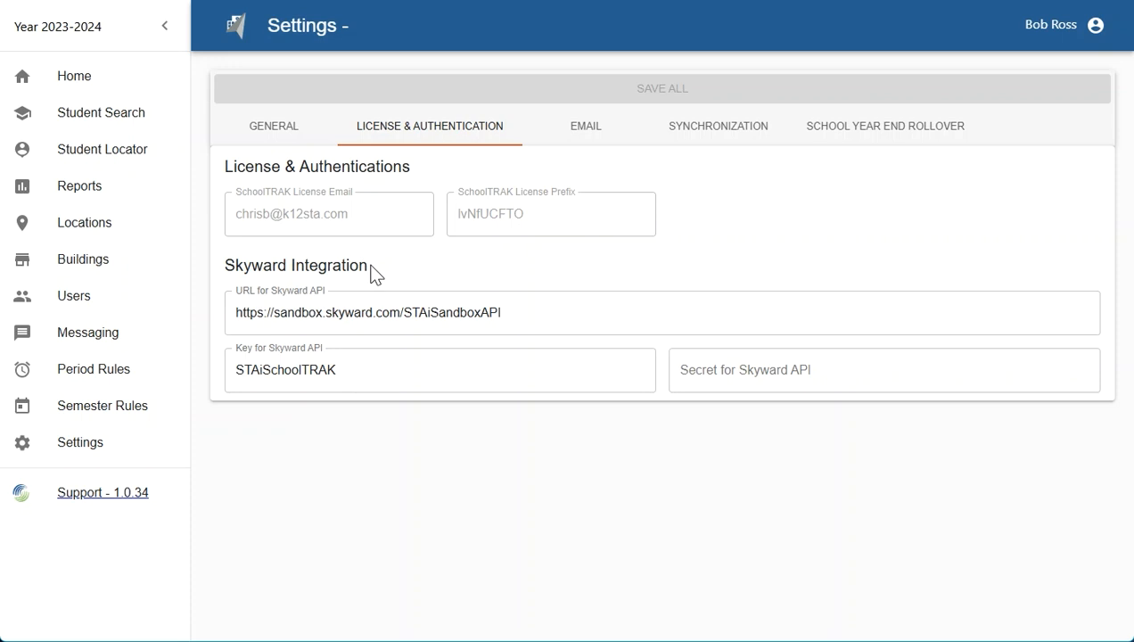
left_click_drag(375, 274, 223, 265)
left_click(546, 259)
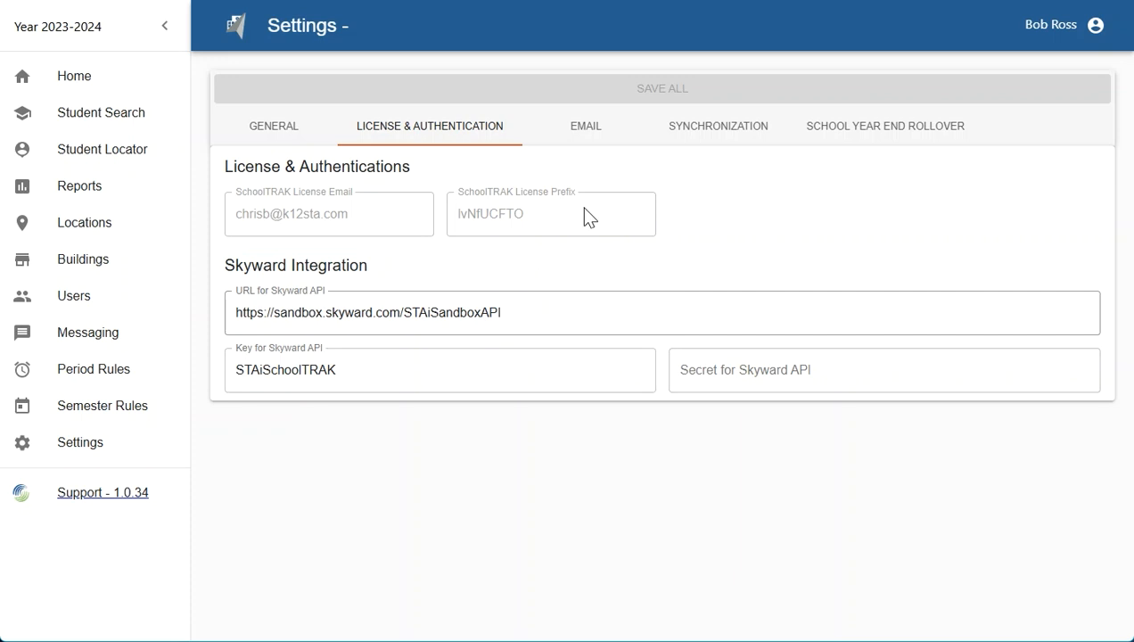
left_click(598, 136)
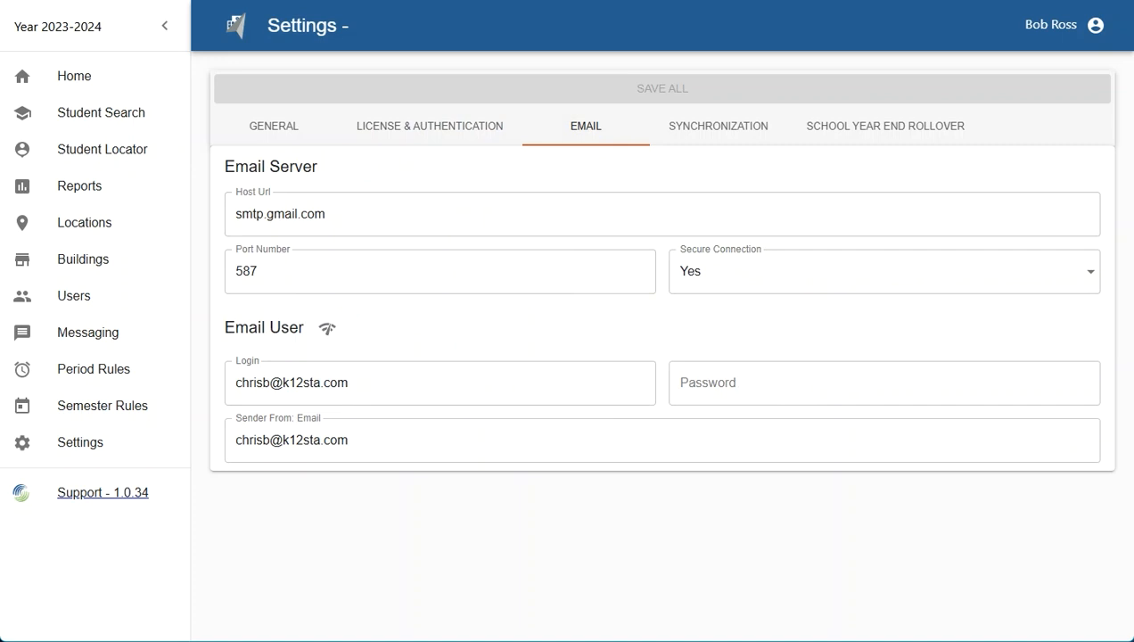
left_click(328, 329)
- Collapse the navigation sidebar and examine the Skyward connection status and the PPK Listener job status in the synchronization settings
left_click(740, 132)
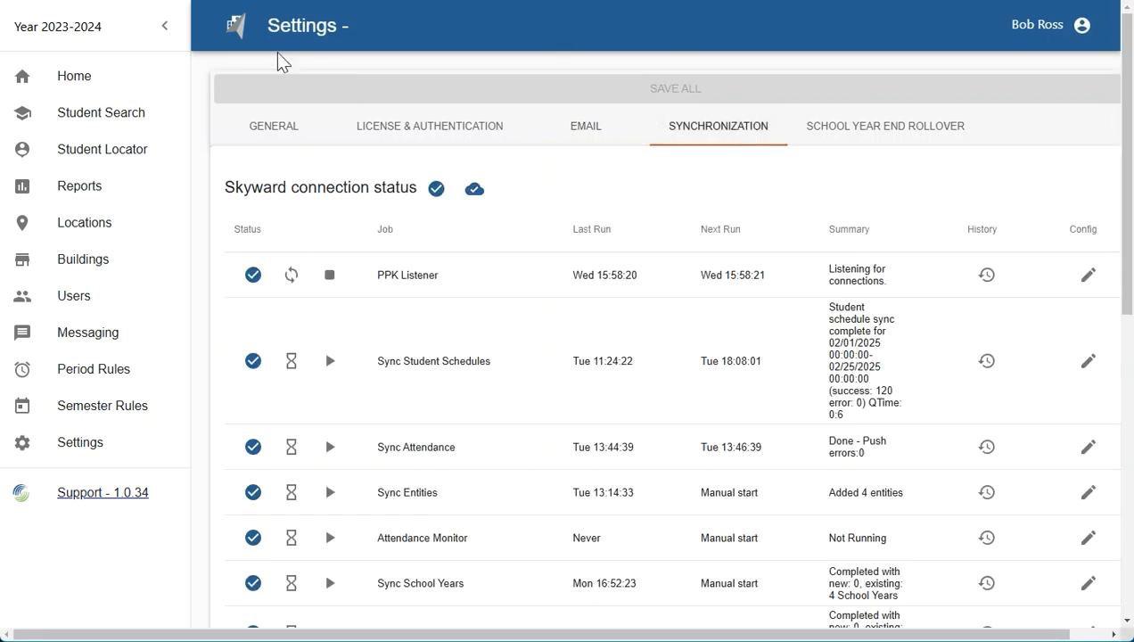
left_click(164, 27)
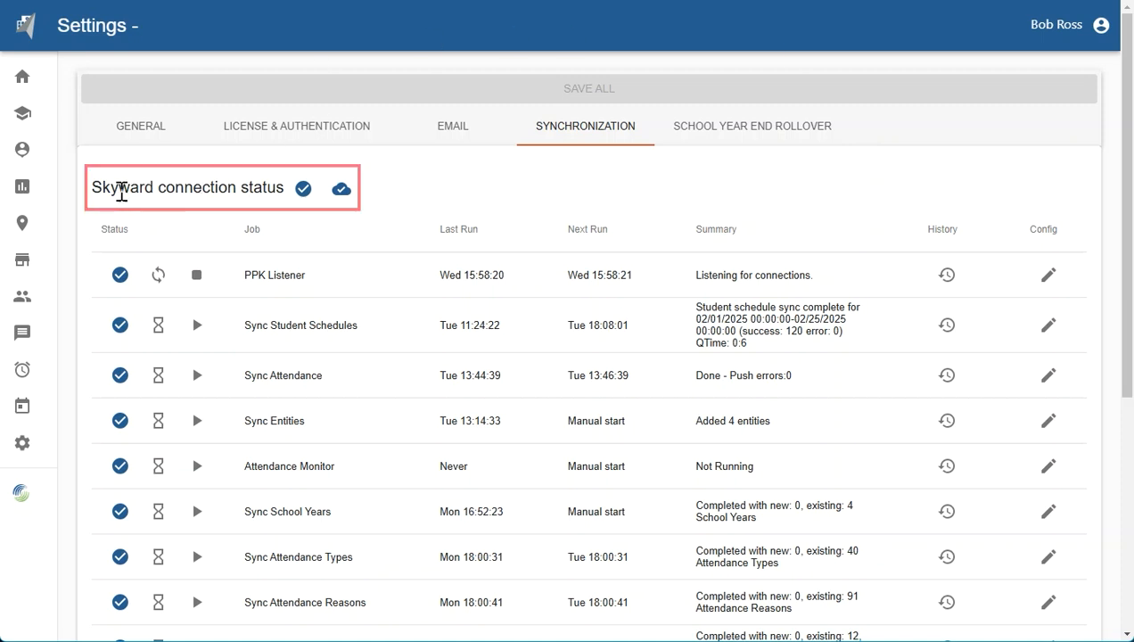
mouse_move(304, 195)
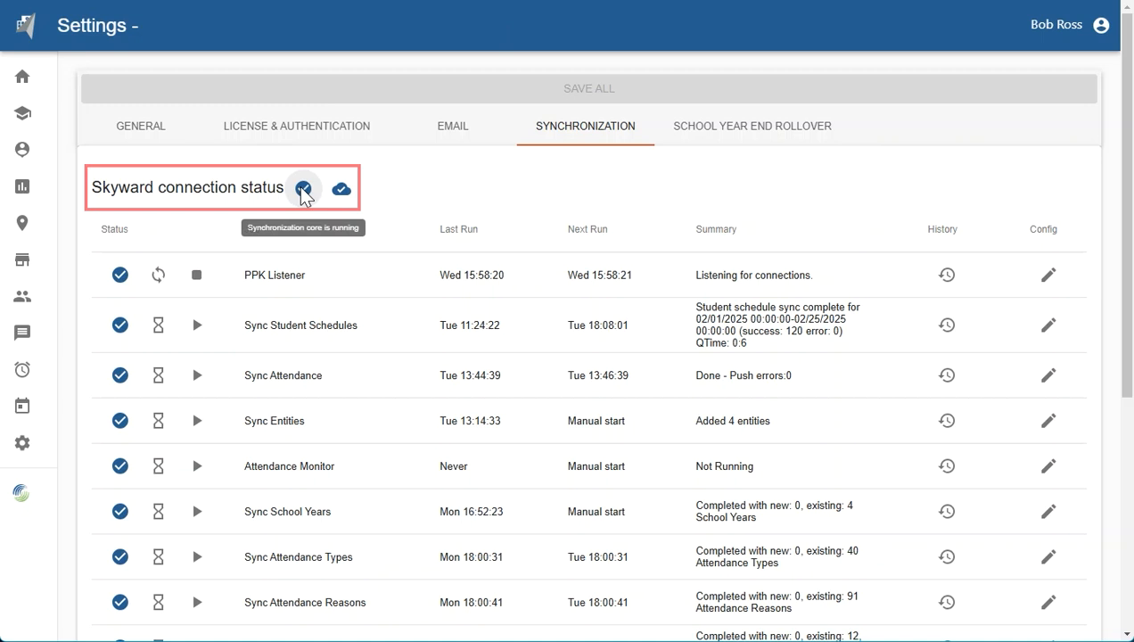
mouse_move(346, 199)
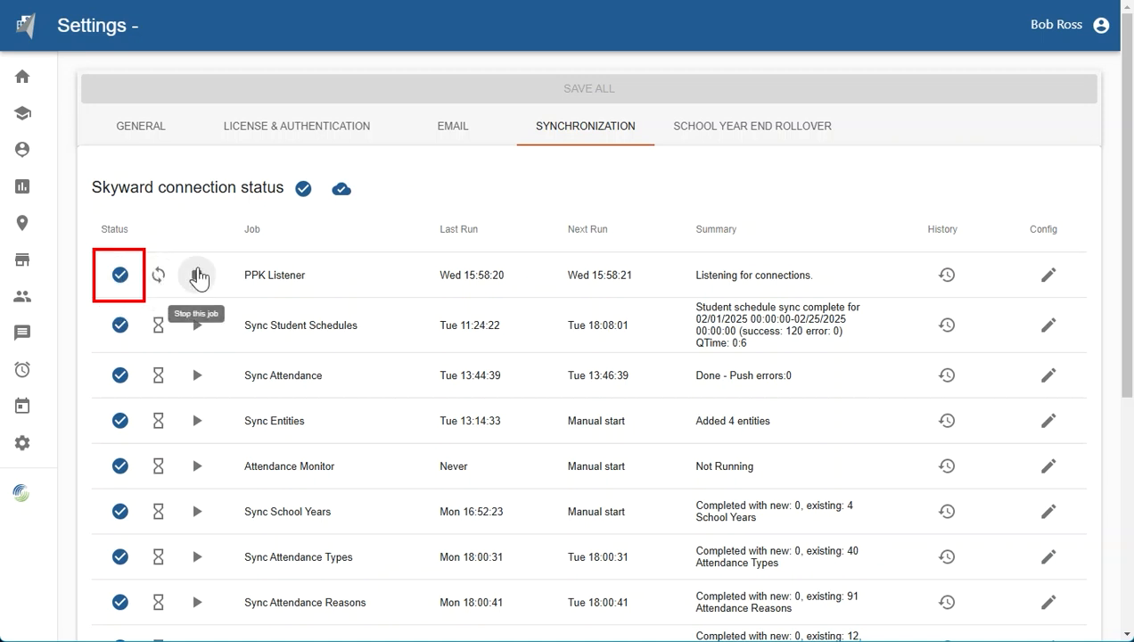
left_click(119, 284)
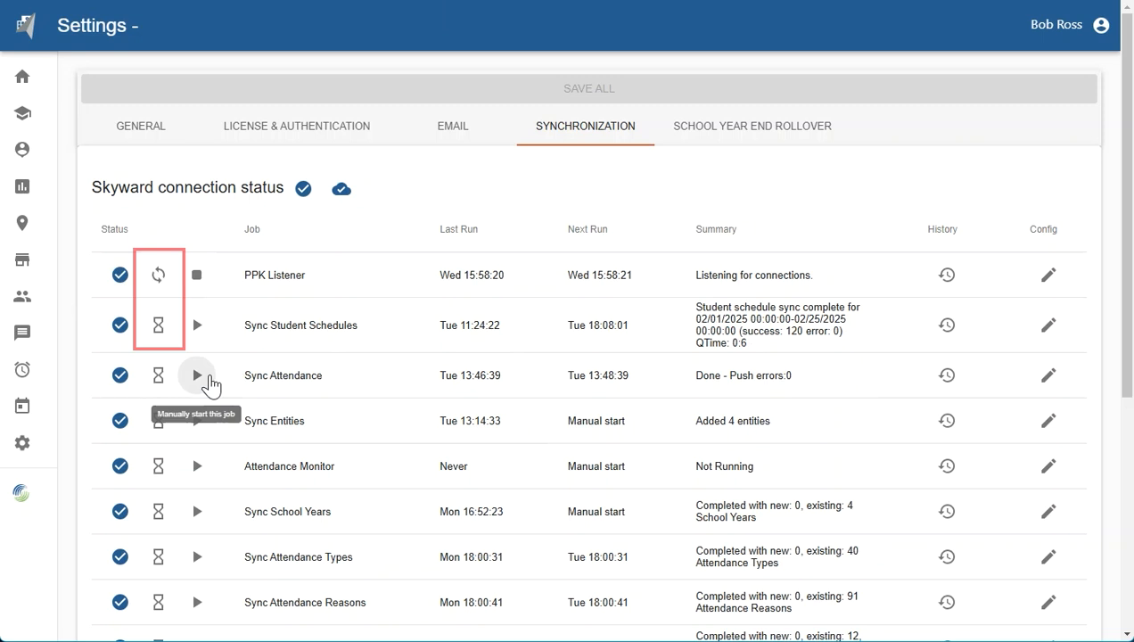
- Manually start the Sync Attendance and Sync Student Schedules jobs, and stop the Sync Student Schedules run
left_click(209, 383)
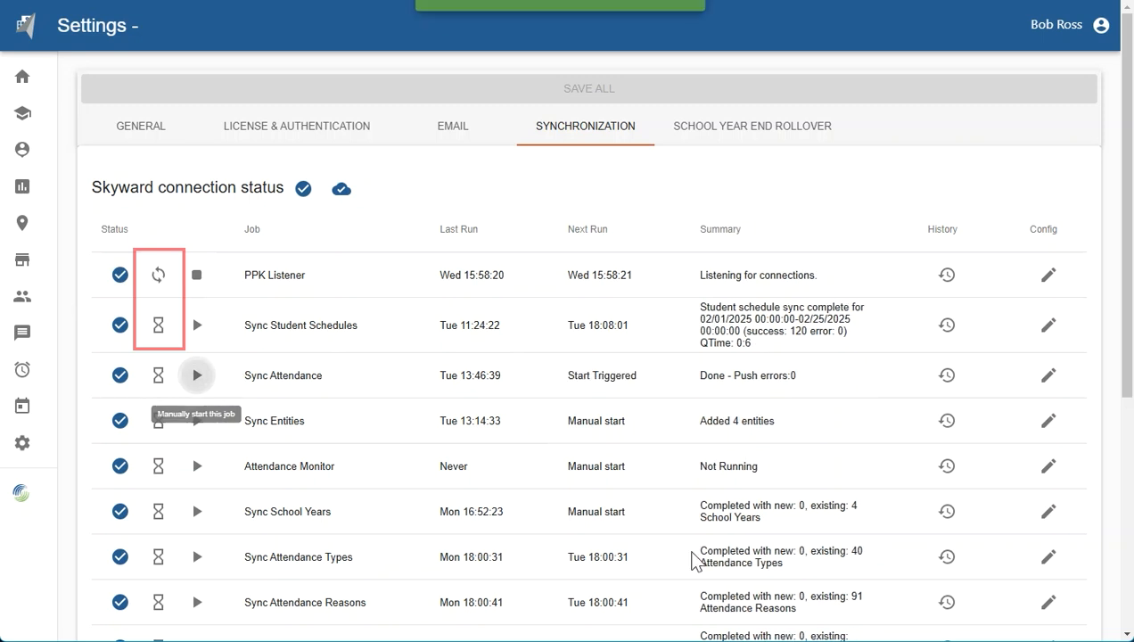
left_click(197, 325)
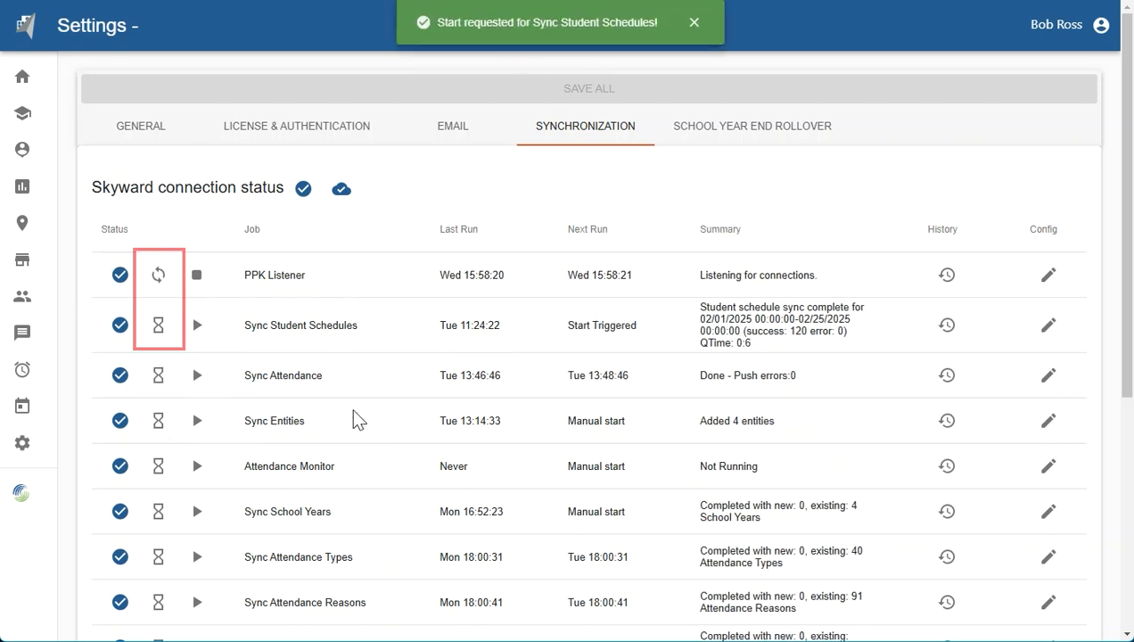
left_click(197, 320)
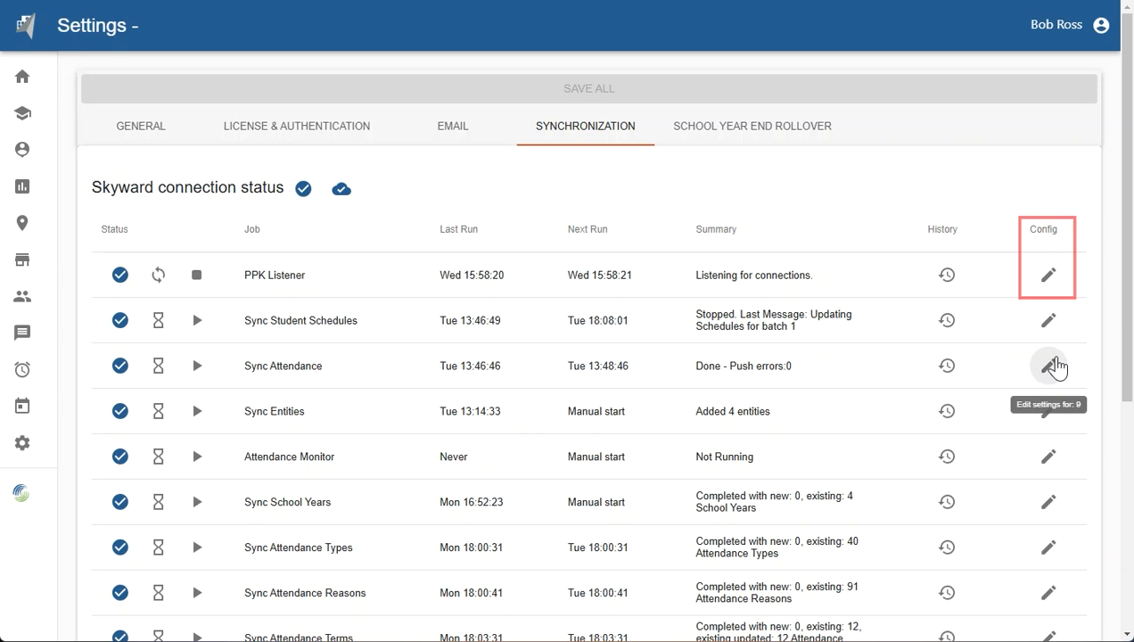
- Review the Sync Attendance job's configuration, including its resting interval and On Fail options, and close it without saving
left_click(1053, 364)
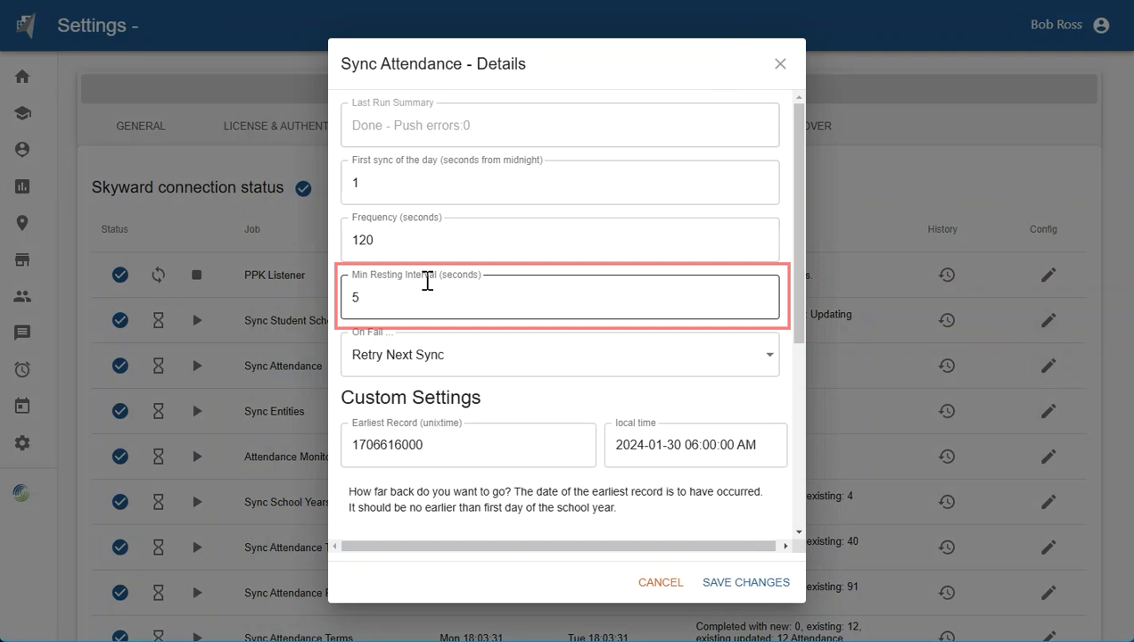
mouse_move(796, 223)
left_mouse_down()
mouse_move(796, 264)
mouse_move(797, 252)
left_mouse_up()
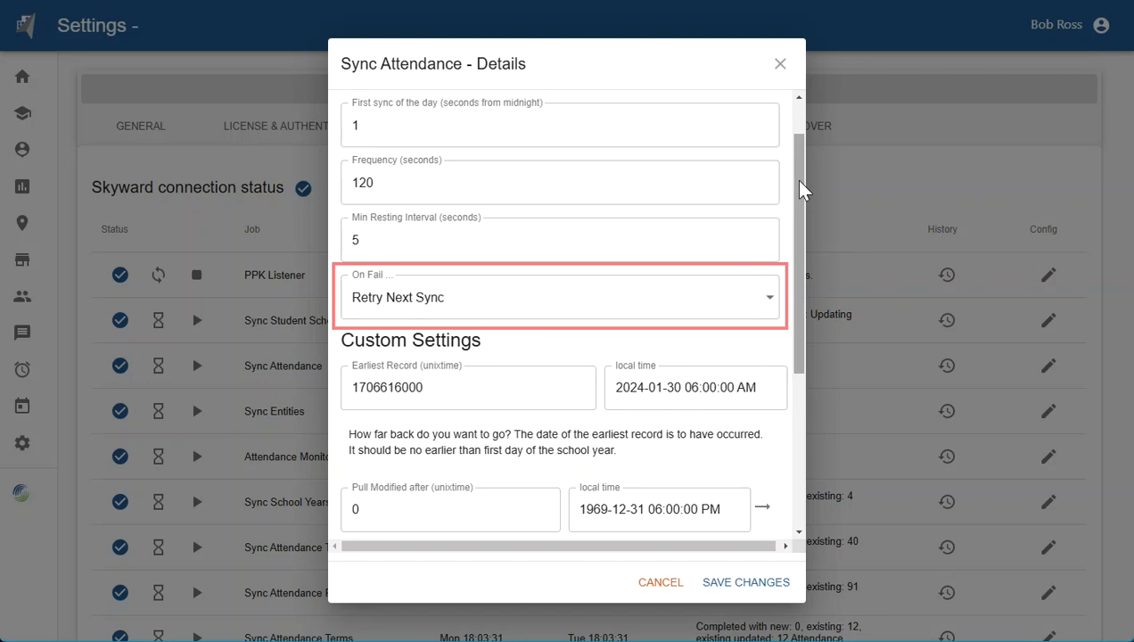
left_click(760, 299)
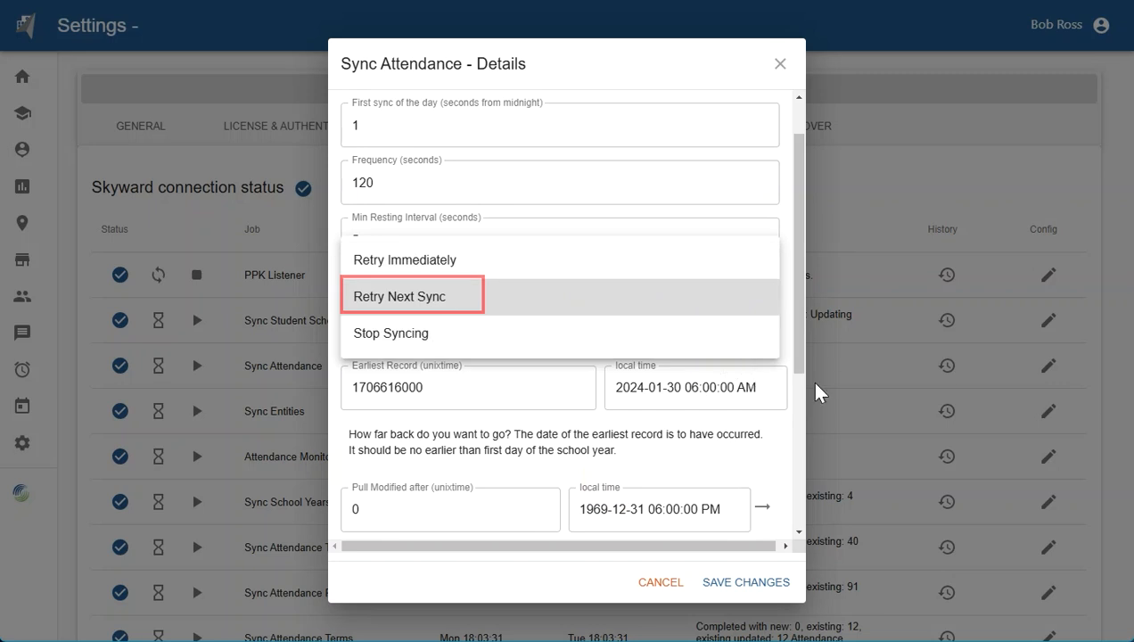
left_click(785, 337)
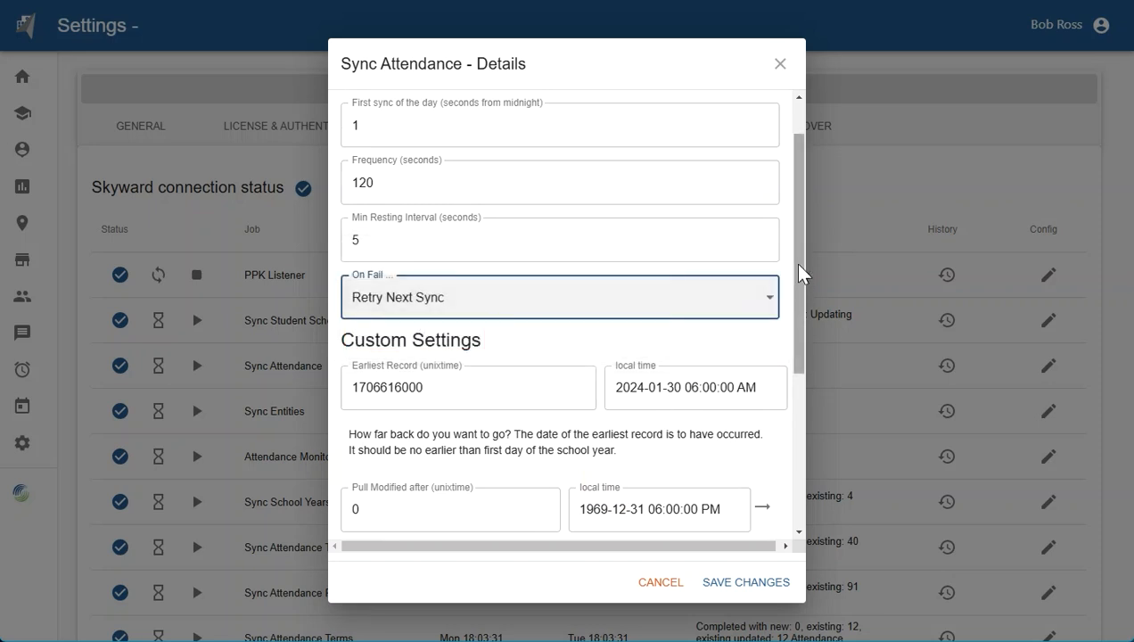
scroll(793, 262, "up", 1)
left_click(780, 64)
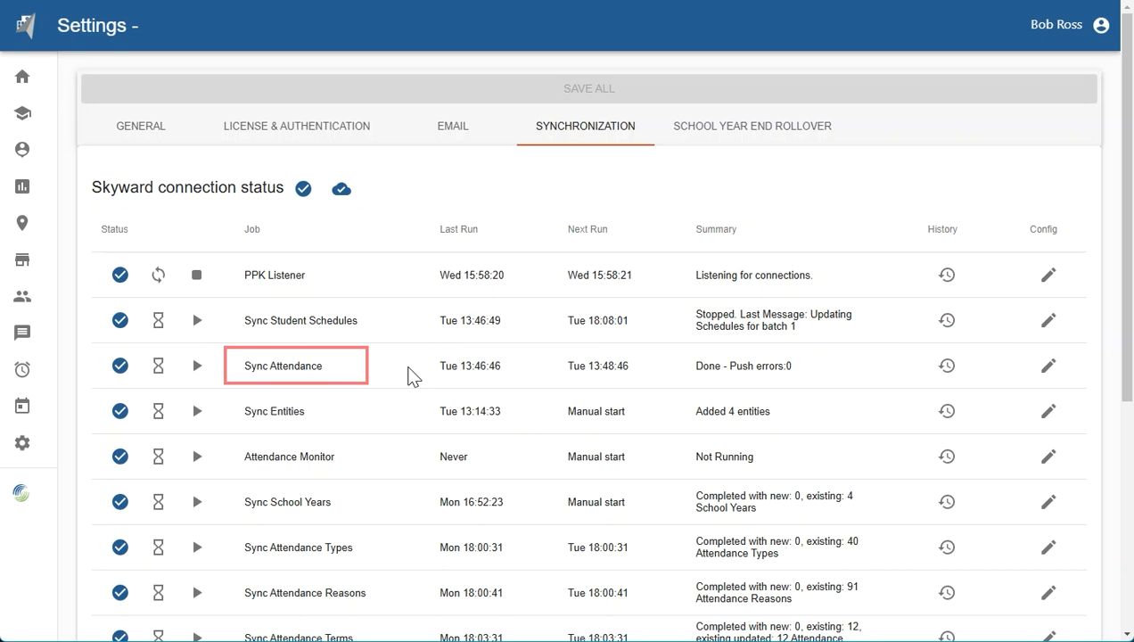
- Examine the purpose of the remaining synchronization jobs, from Sync Entities and Attendance Monitor through Attendance Tidy and Log Cleaner
mouse_move(306, 414)
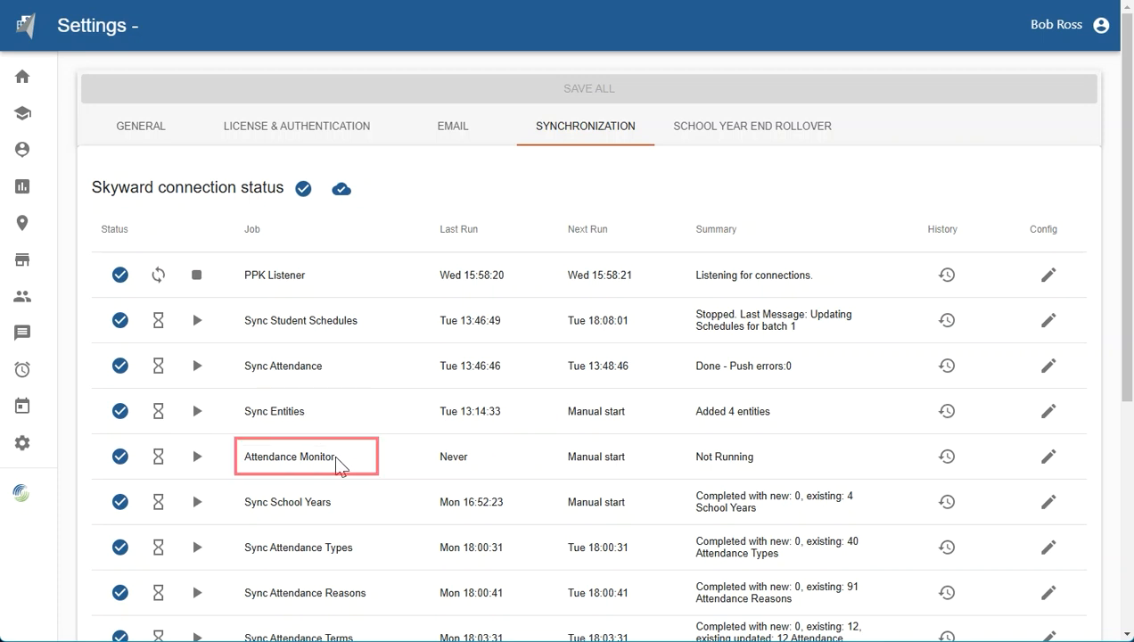
mouse_move(335, 458)
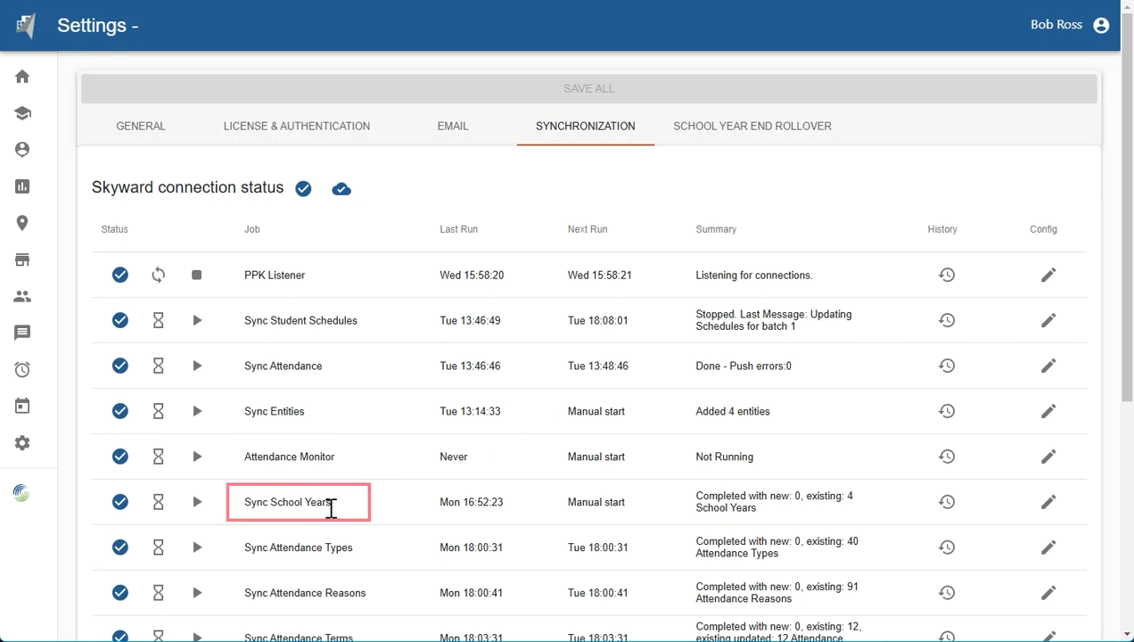
mouse_move(329, 503)
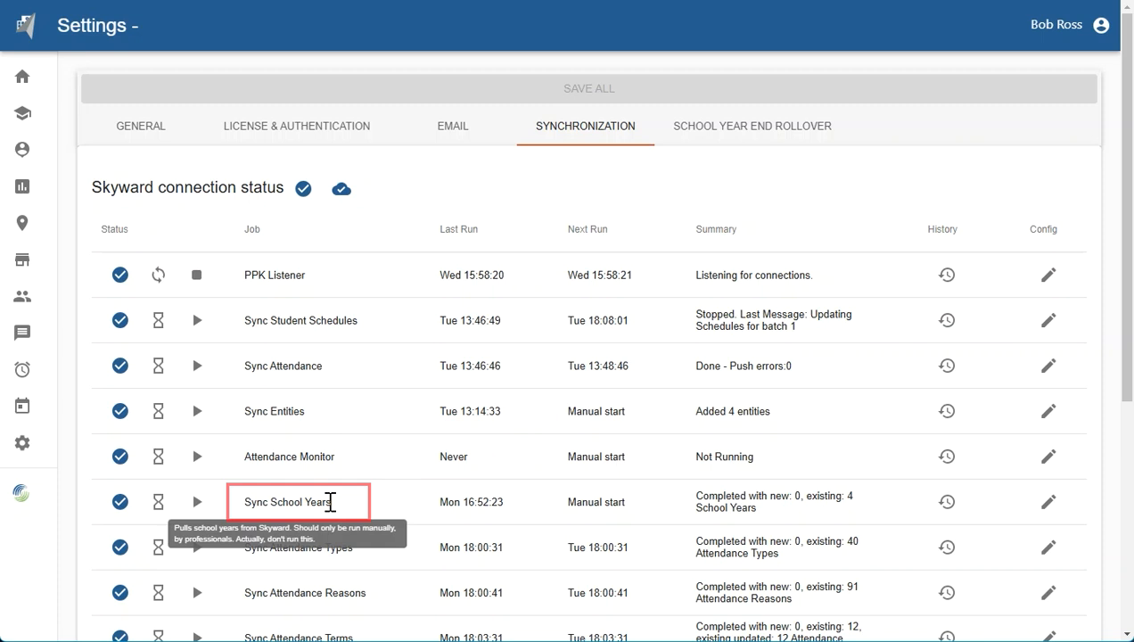
scroll(327, 501, "down", 1)
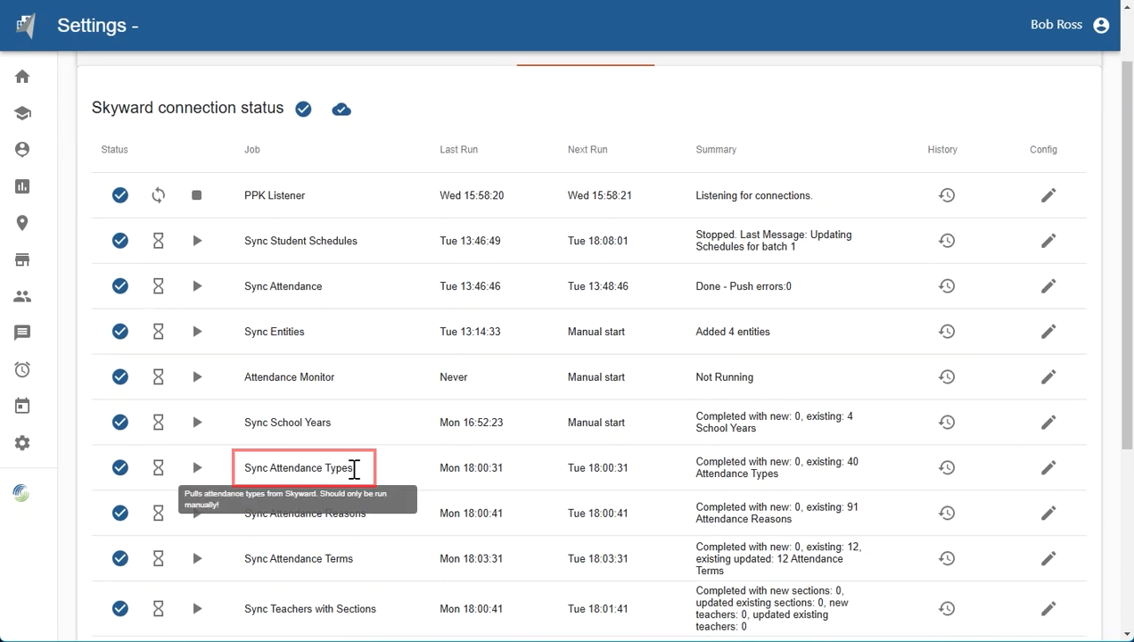
scroll(380, 458, "down", 1)
mouse_move(367, 432)
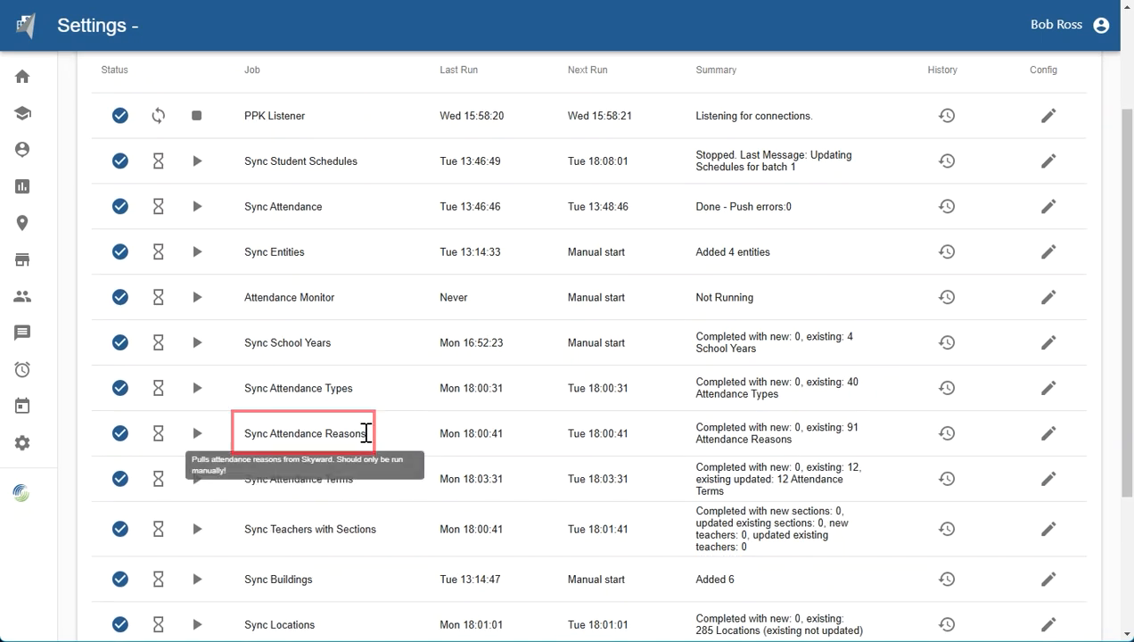
scroll(366, 435, "down", 1)
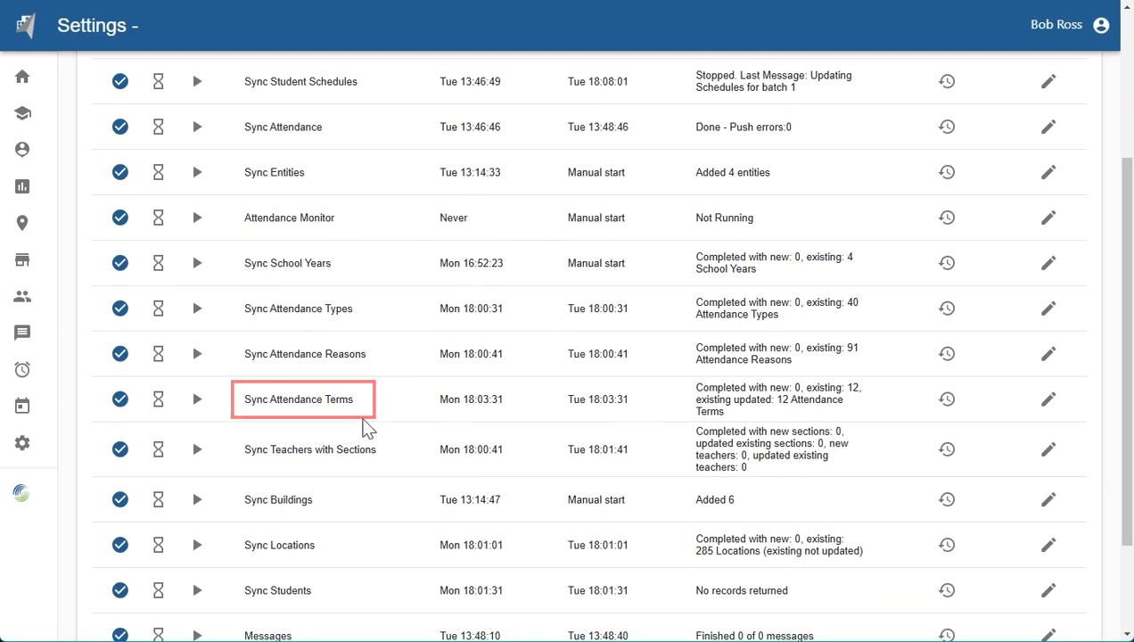
mouse_move(354, 409)
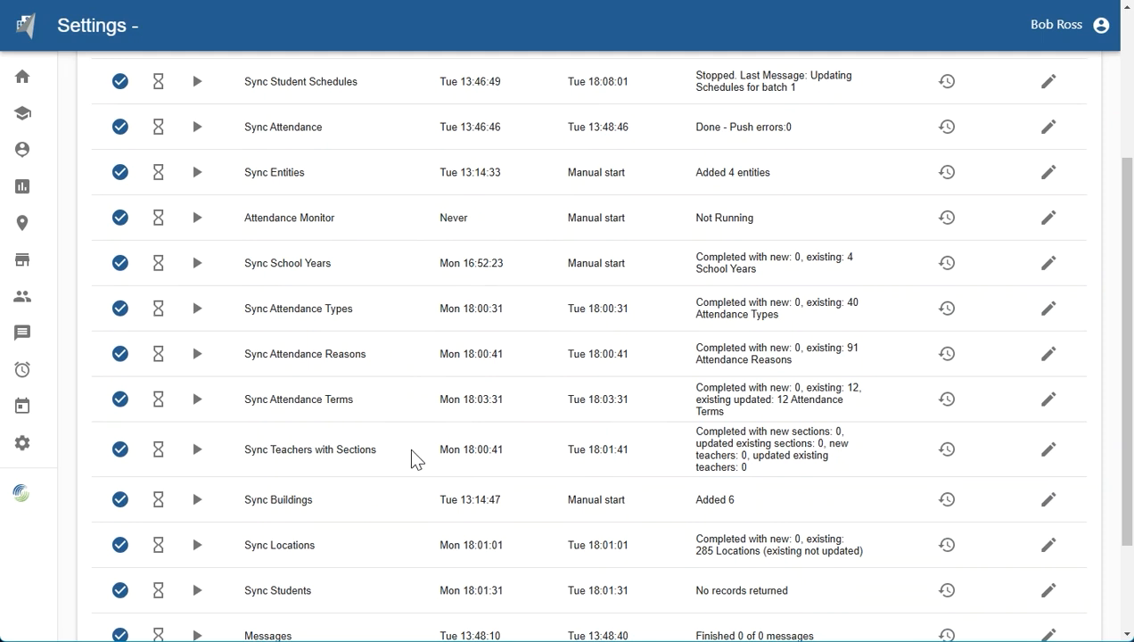
mouse_move(376, 453)
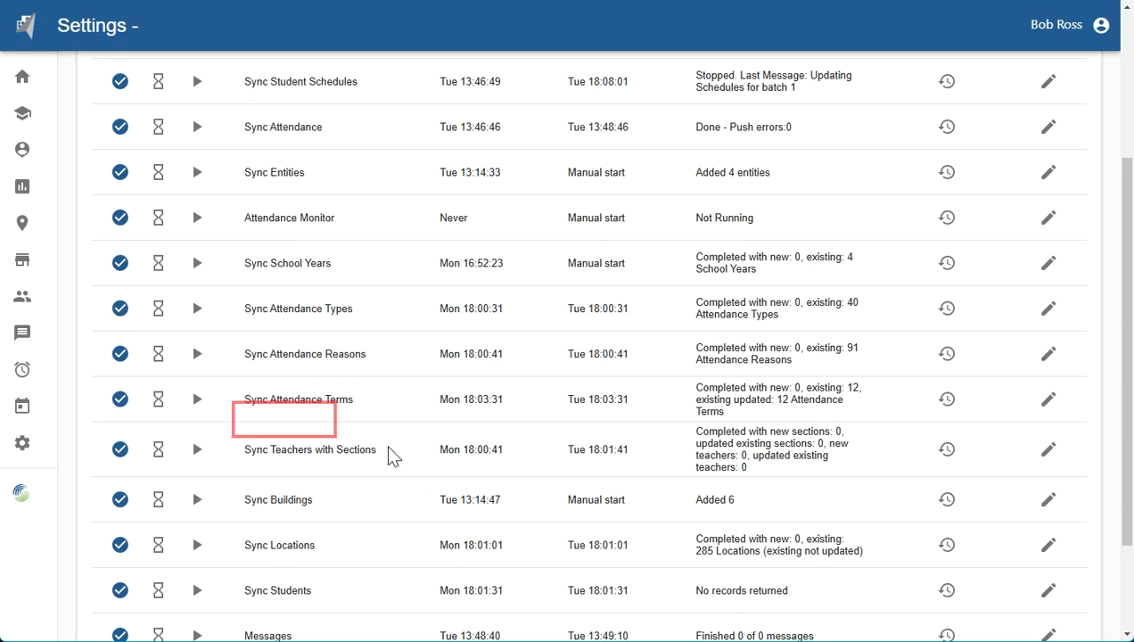
scroll(393, 457, "down", 1)
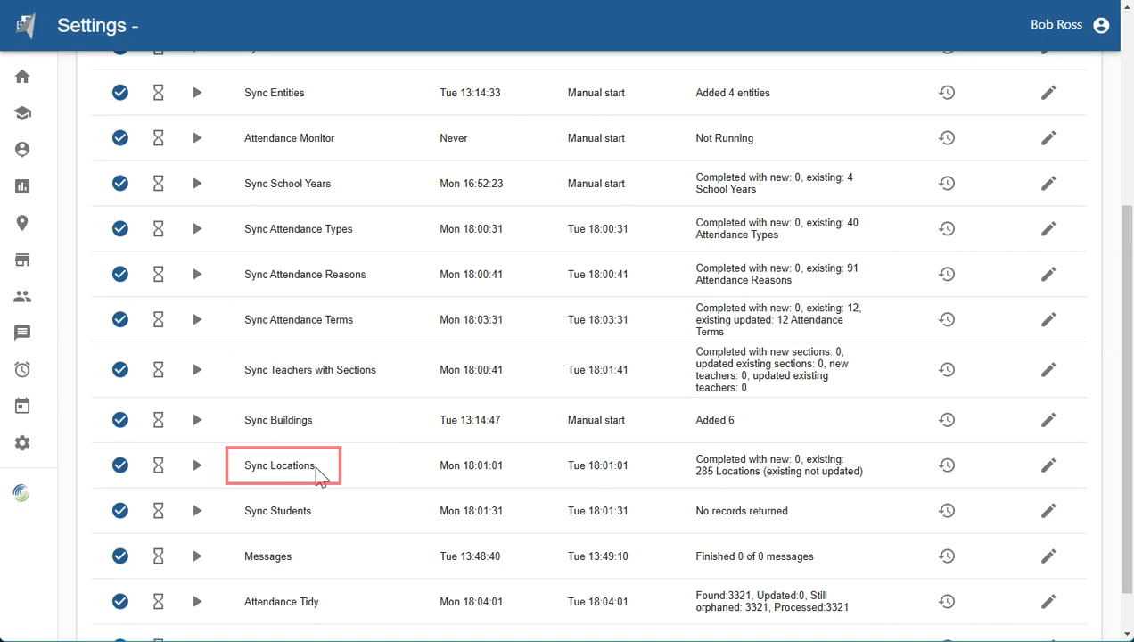
scroll(326, 471, "down", 1)
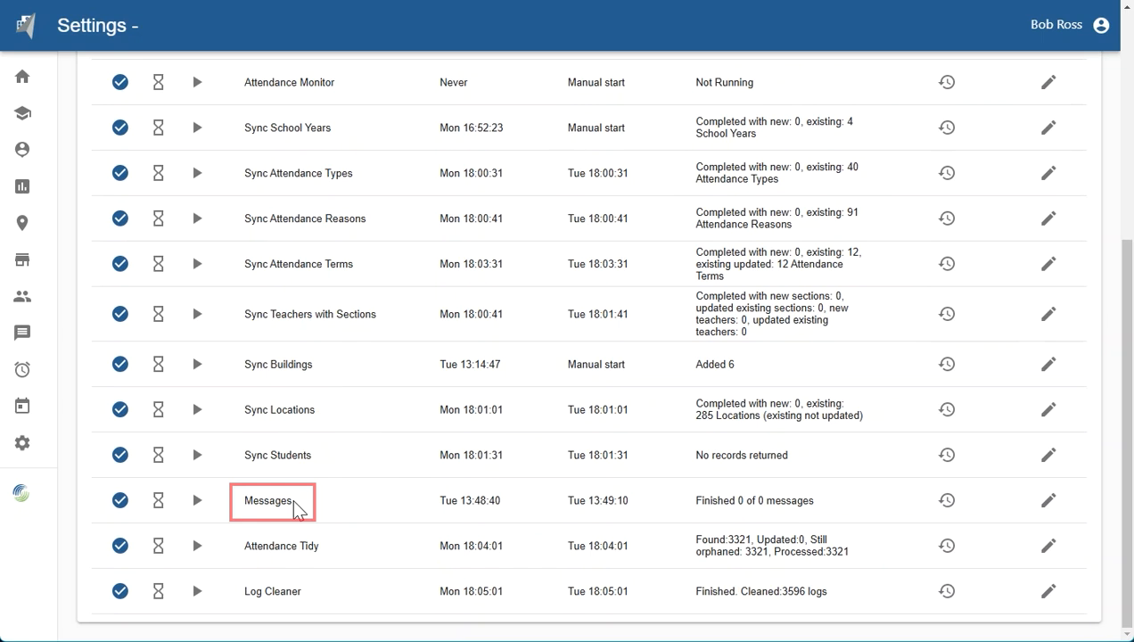
mouse_move(294, 501)
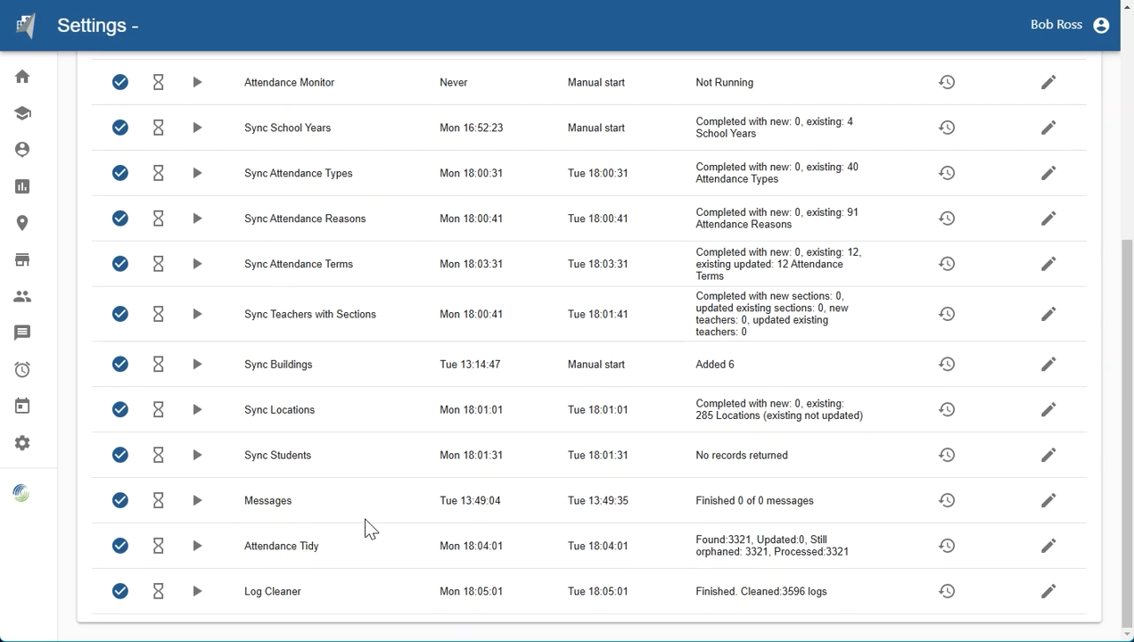
mouse_move(318, 548)
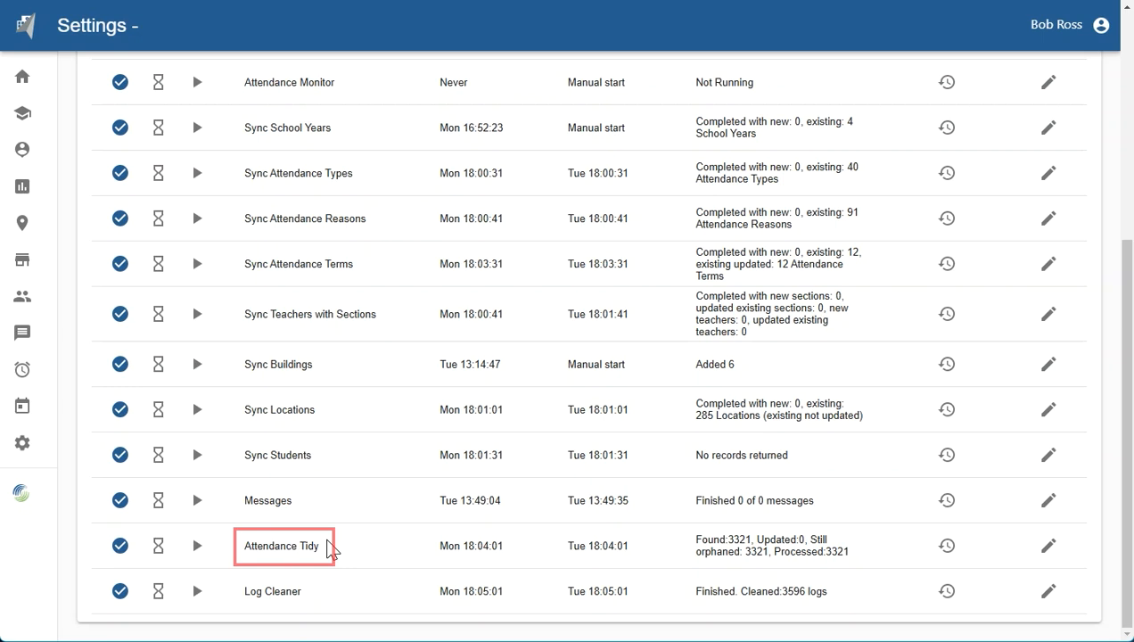
mouse_move(304, 593)
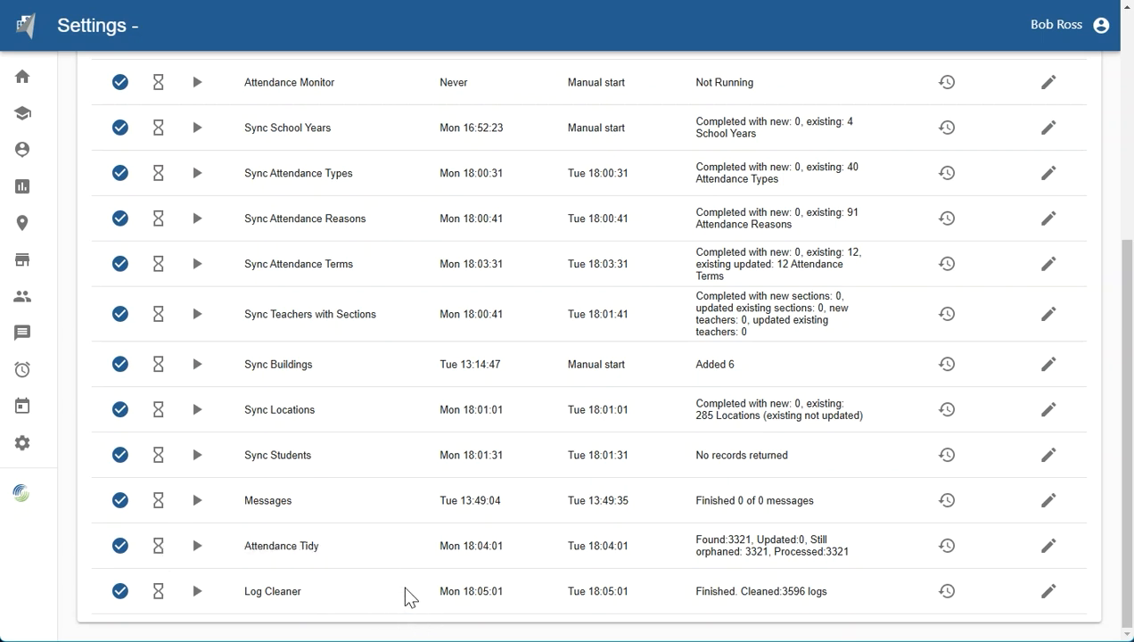
- Check the availability of the School Year End Rollover in the settings
scroll(412, 600, "up", 5)
left_click(843, 133)
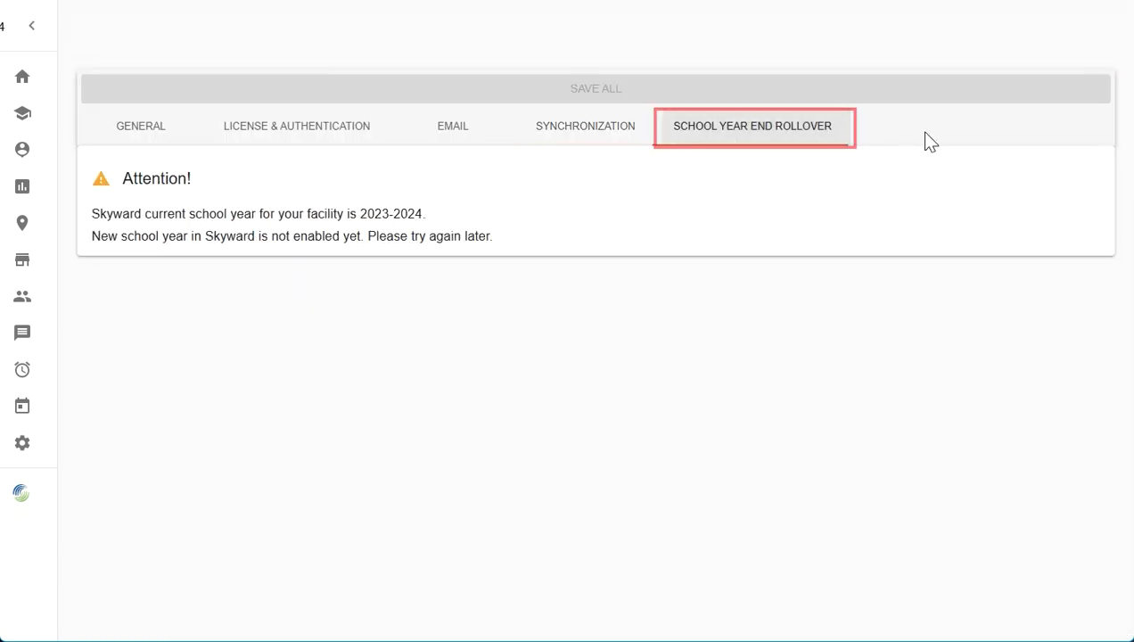